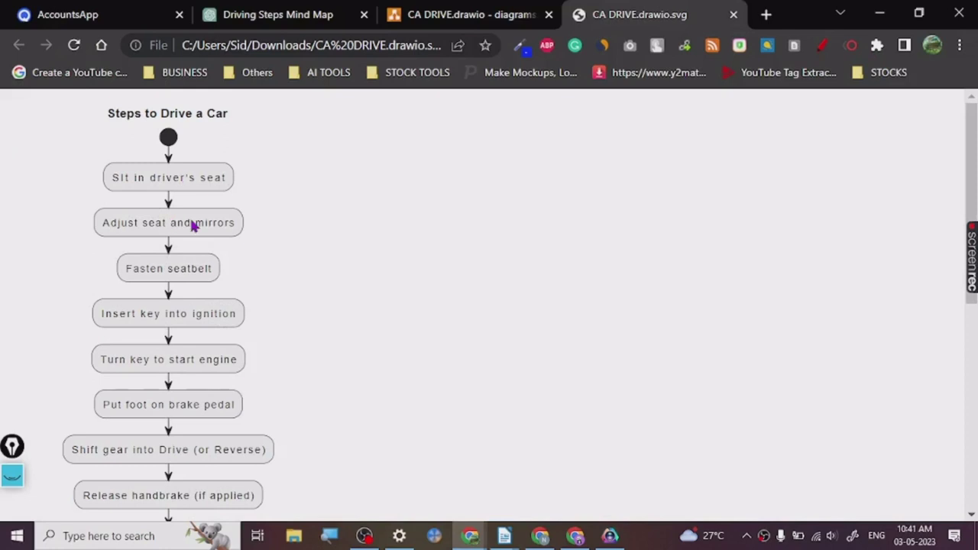
# Step: Review the driving-steps conversation and the exported driving flowchart SVG
pyautogui.scroll(-6, 168, 305)
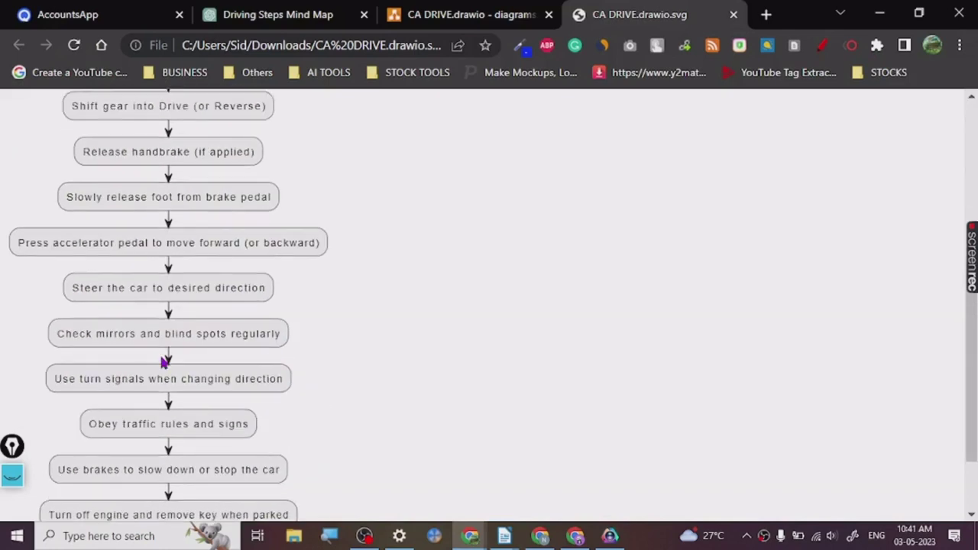
pyautogui.scroll(6, 169, 339)
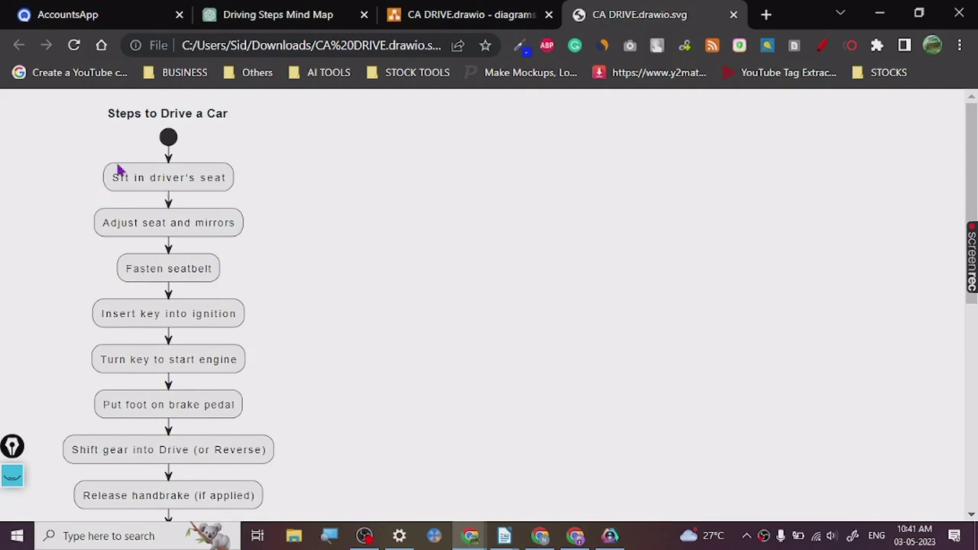
pyautogui.scroll(-1, 138, 296)
pyautogui.scroll(-5, 146, 375)
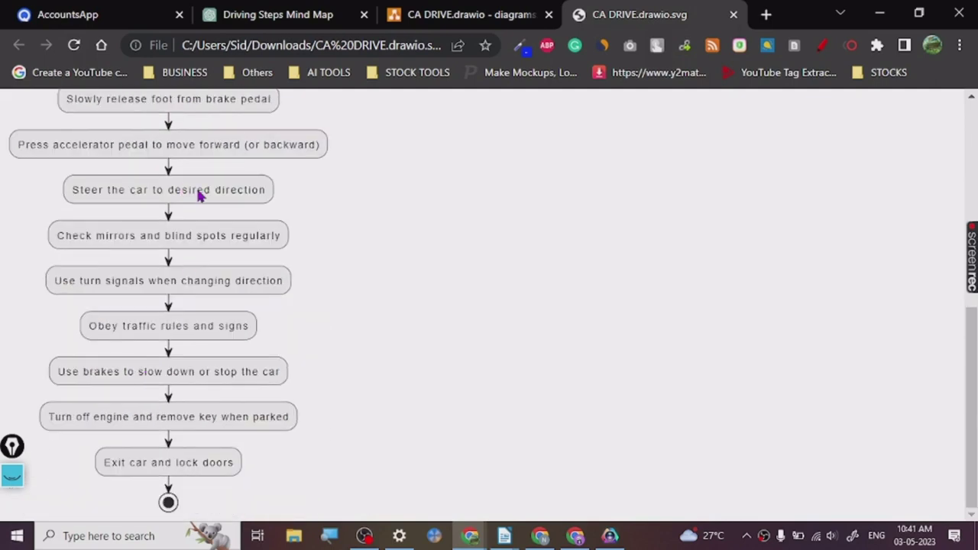
pyautogui.click(319, 14)
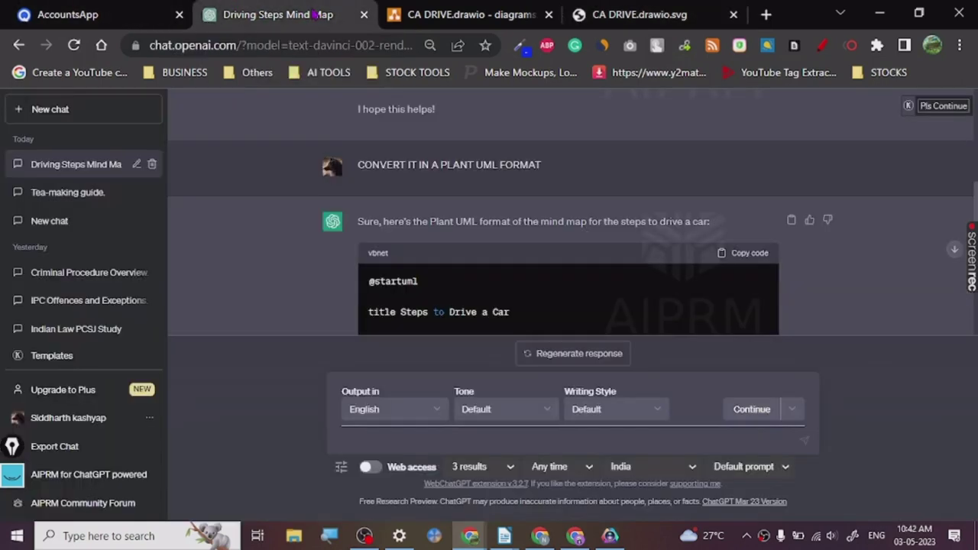
pyautogui.scroll(5, 542, 192)
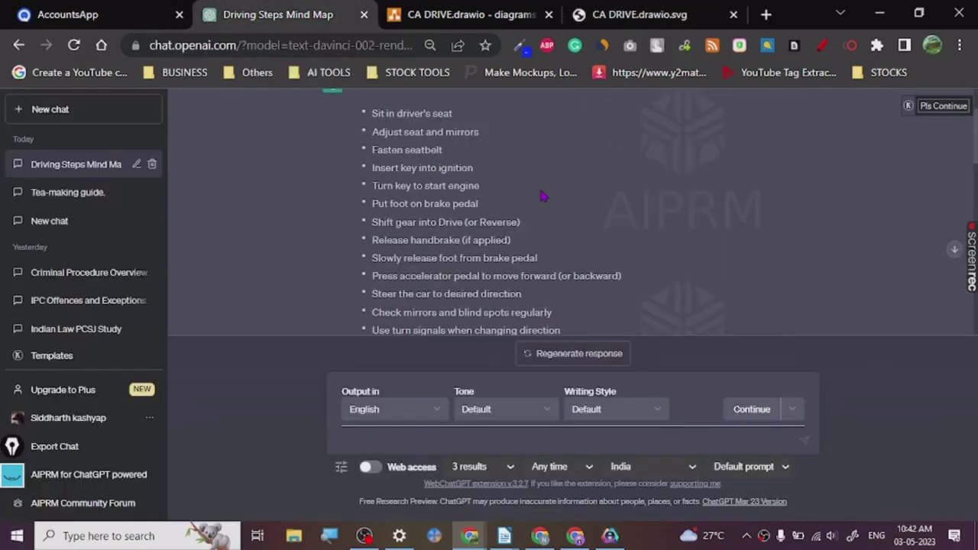
pyautogui.scroll(1, 541, 196)
pyautogui.hotkey('ctrl', '4')
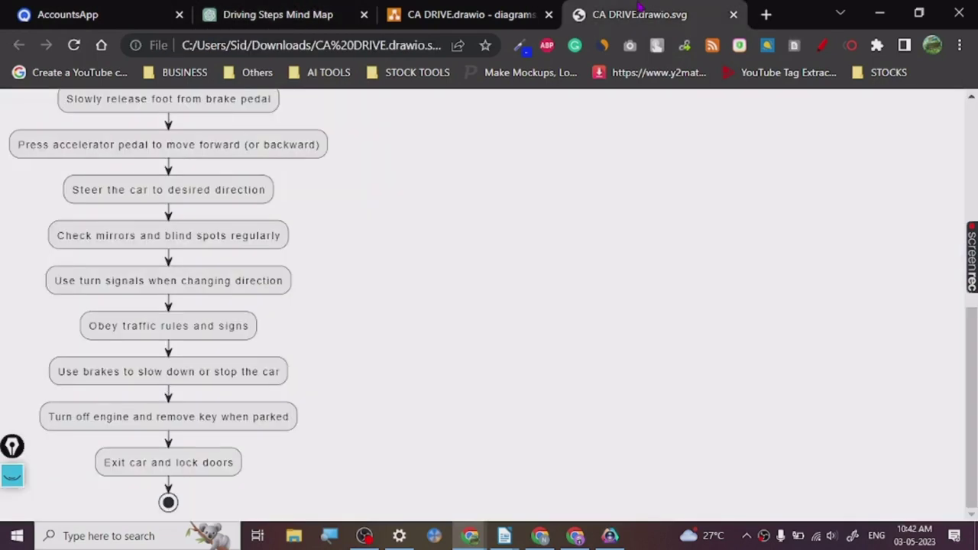
pyautogui.click(973, 139)
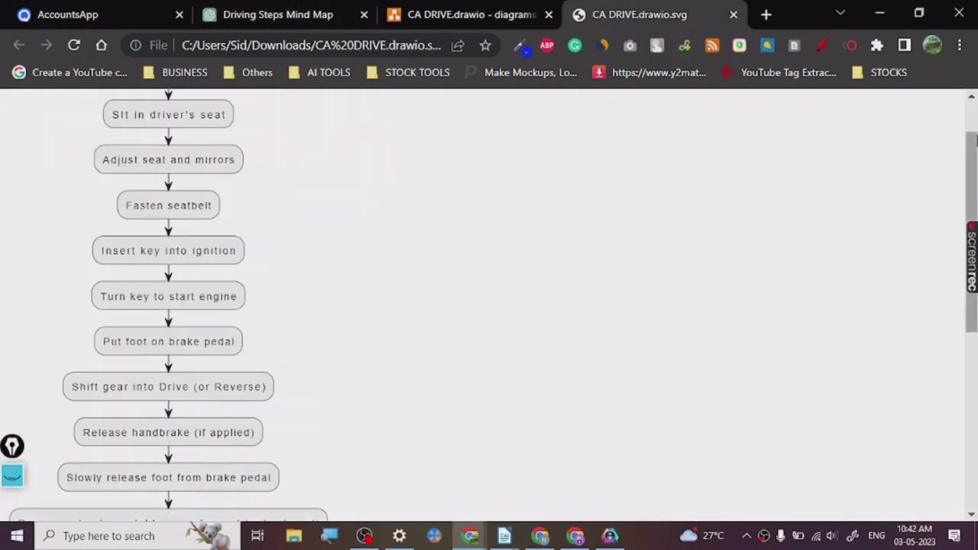
pyautogui.scroll(1, 972, 139)
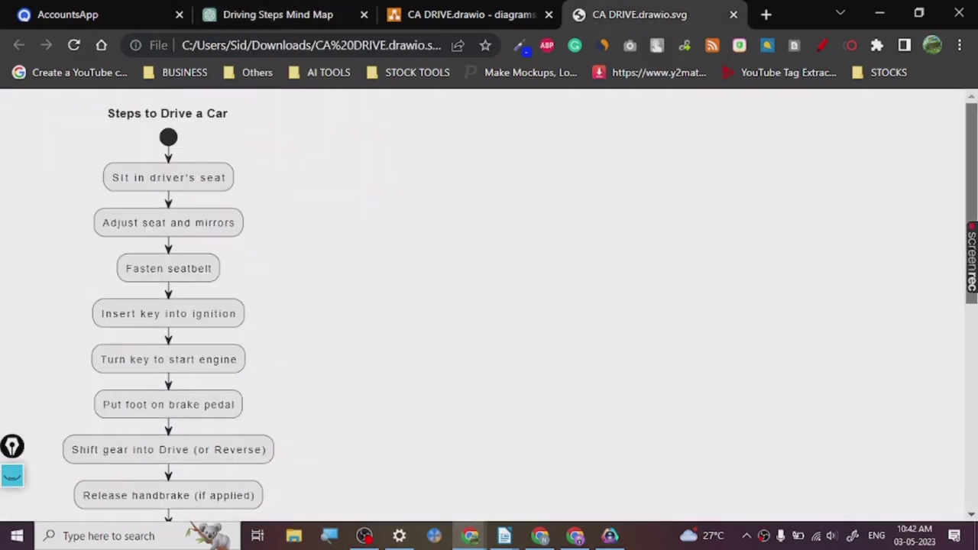
# Step: Replace 'STEPS TO DRIVE A CAR' with 'MAKE TEA' in the prompt and resubmit it
pyautogui.click(275, 13)
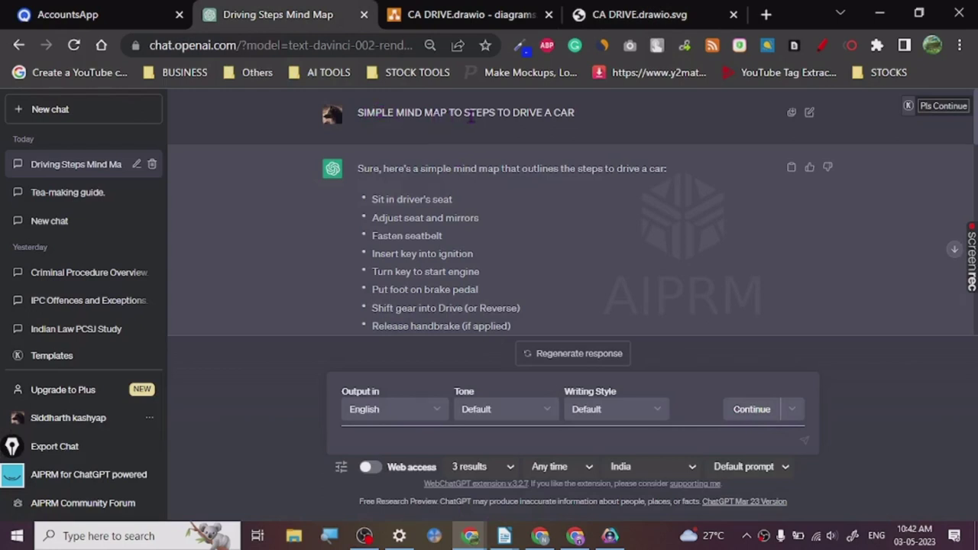
pyautogui.click(809, 112)
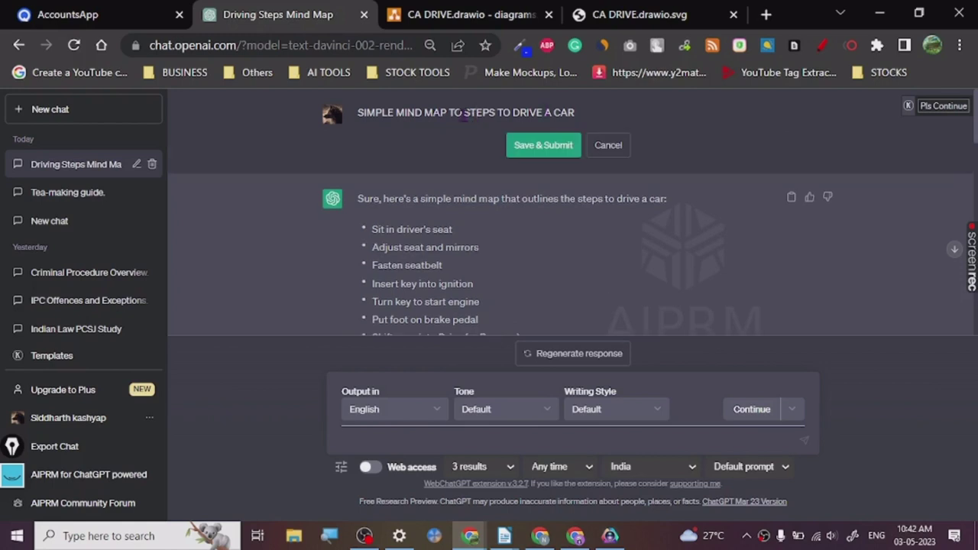
pyautogui.moveTo(463, 113); pyautogui.dragTo(585, 112)
pyautogui.press('BackSpace')
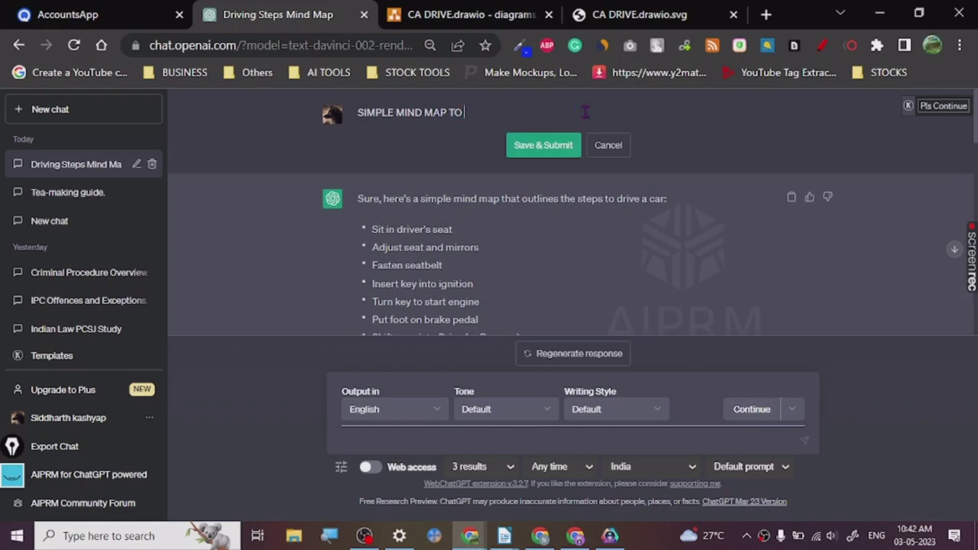
pyautogui.write('MAKE TEA')
pyautogui.click(537, 152)
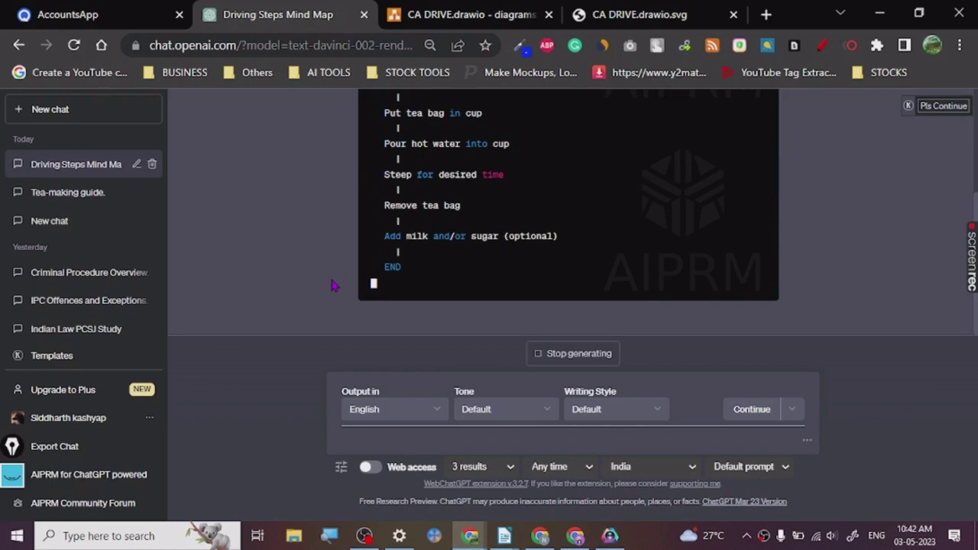
pyautogui.scroll(1, 334, 287)
pyautogui.scroll(1, 334, 287)
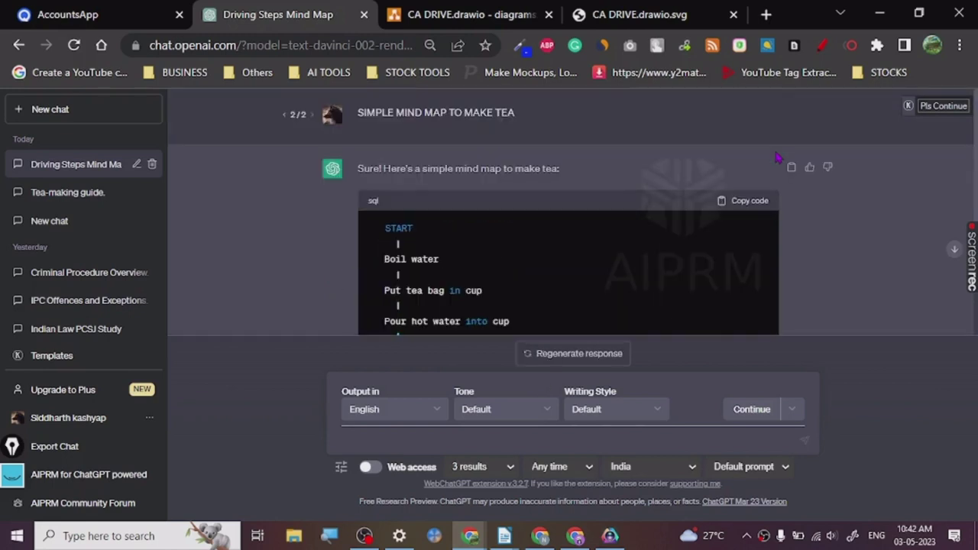
# Step: Insert 'TEXT' after SIMPLE in the prompt and resubmit it as SIMPLE TEXT MIND MAP TO MAKE TEA
pyautogui.click(809, 113)
pyautogui.click(395, 113)
pyautogui.write('TEXT')
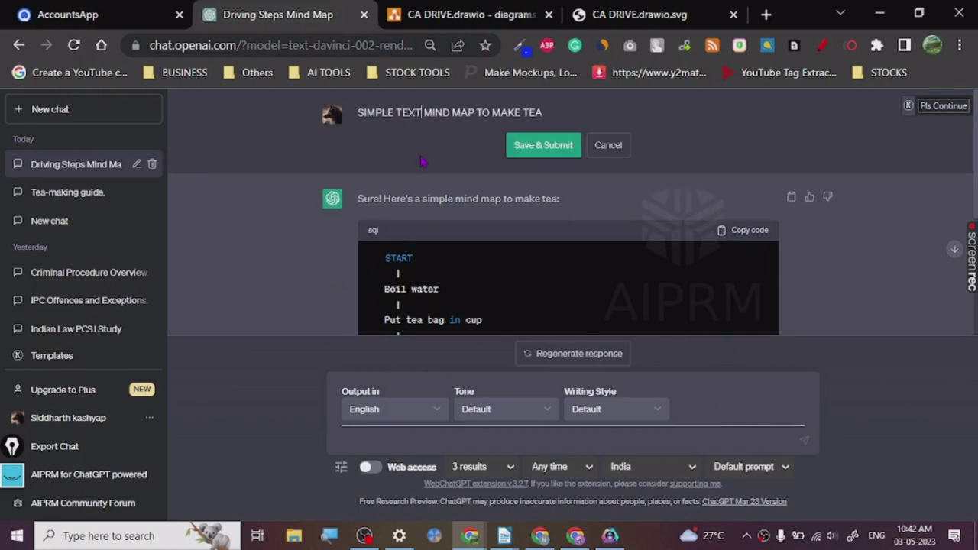
pyautogui.click(543, 153)
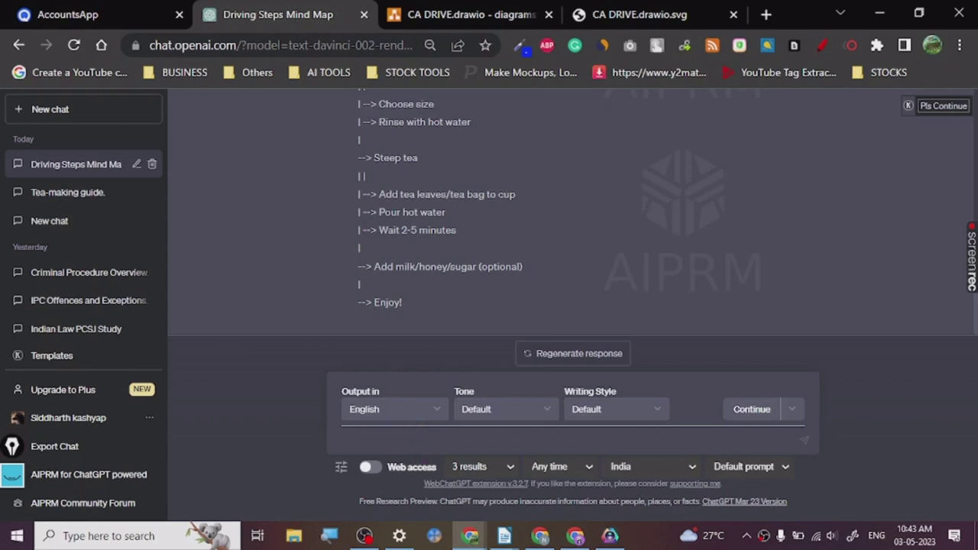
# Step: Copy the full prompt text 'SIMPLE TEXT MIND MAP TO MAKE TEA'
pyautogui.scroll(10, 196, 94)
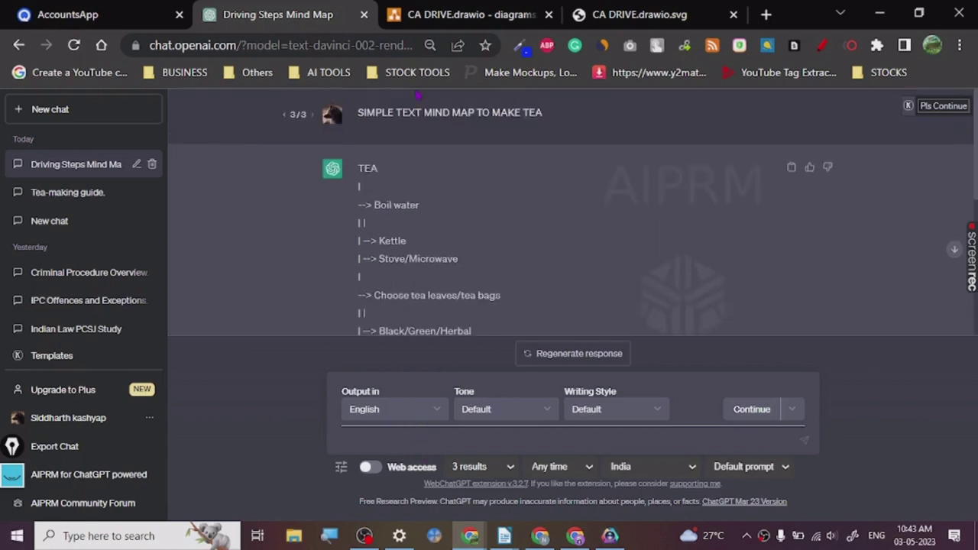
pyautogui.tripleClick(493, 113)
pyautogui.rightClick(492, 114)
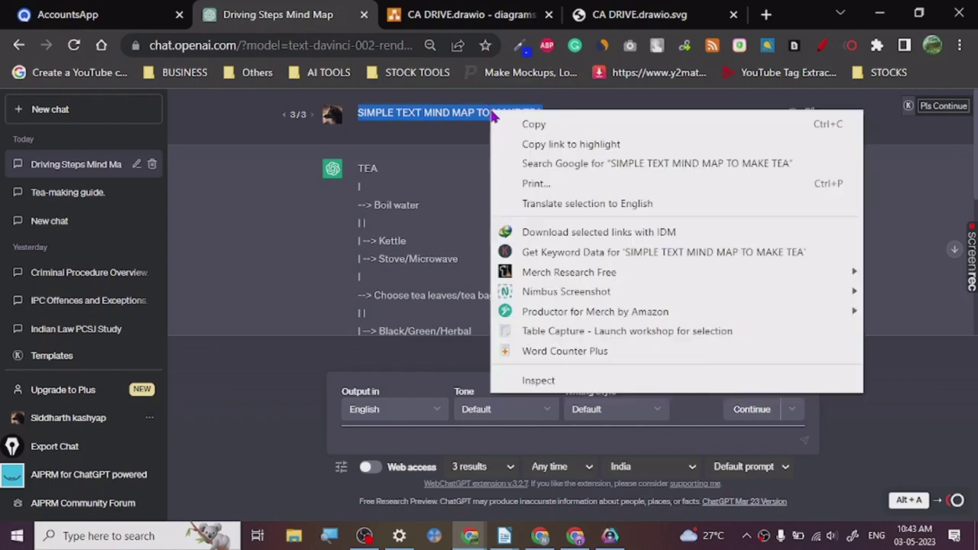
pyautogui.click(534, 124)
# Step: In a new chat, paste and send the prompt 'SIMPLE TEXT MIND MAP TO MAKE TEA'
pyautogui.click(71, 110)
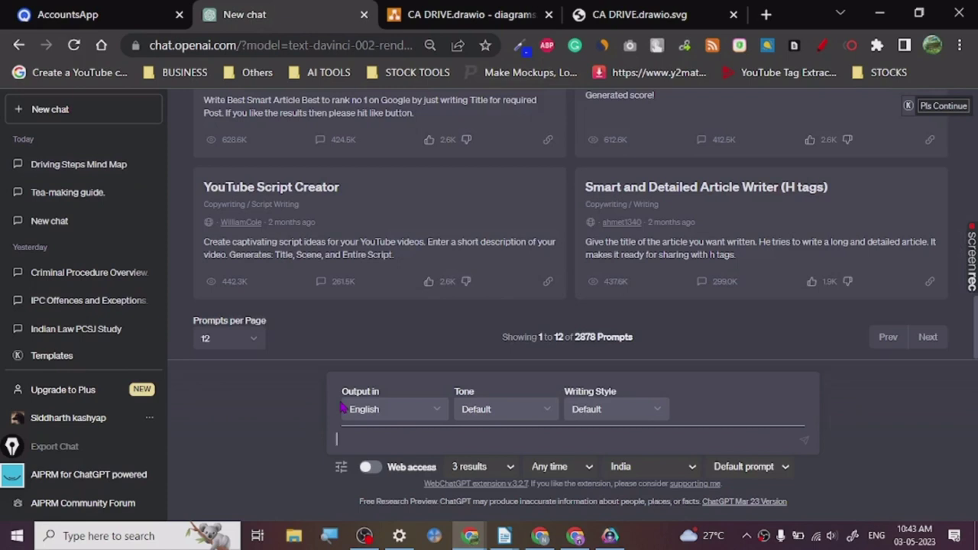
pyautogui.hotkey('ctrl', 'v')
pyautogui.press('Return')
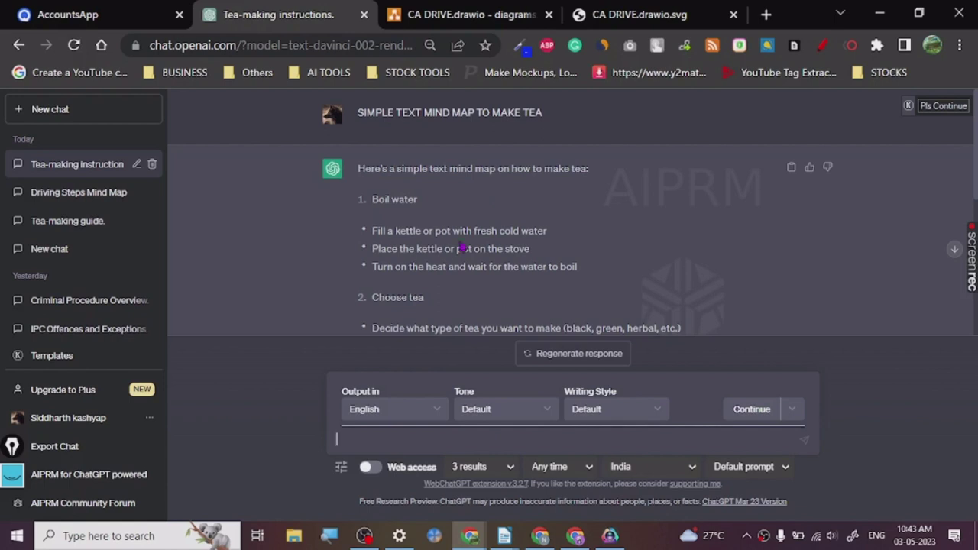
# Step: Send 'CONVERT IT IN A PLANT UML CODE FORMAT' and scroll up to the returned code
pyautogui.scroll(-5, 460, 248)
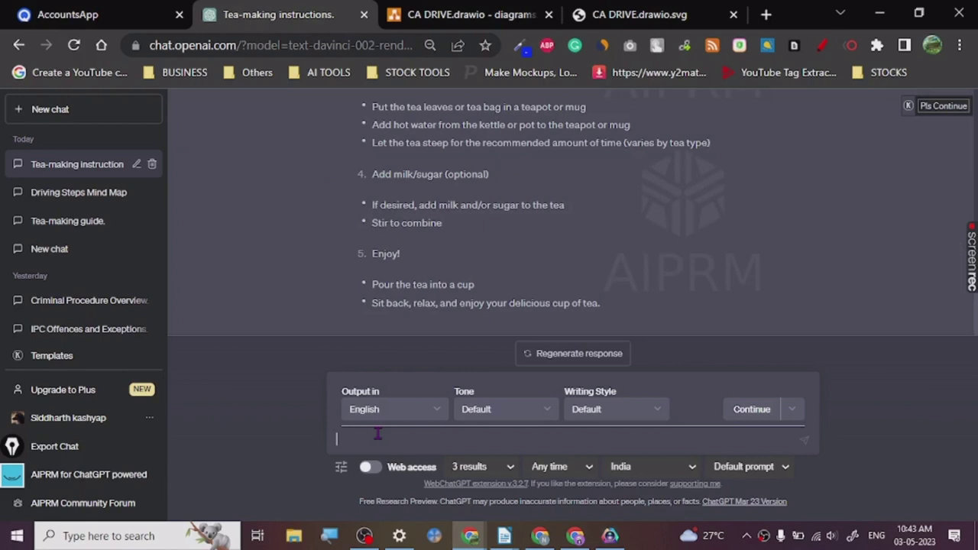
pyautogui.write('co')
pyautogui.write('NVERT IT')
pyautogui.write(' IN ')
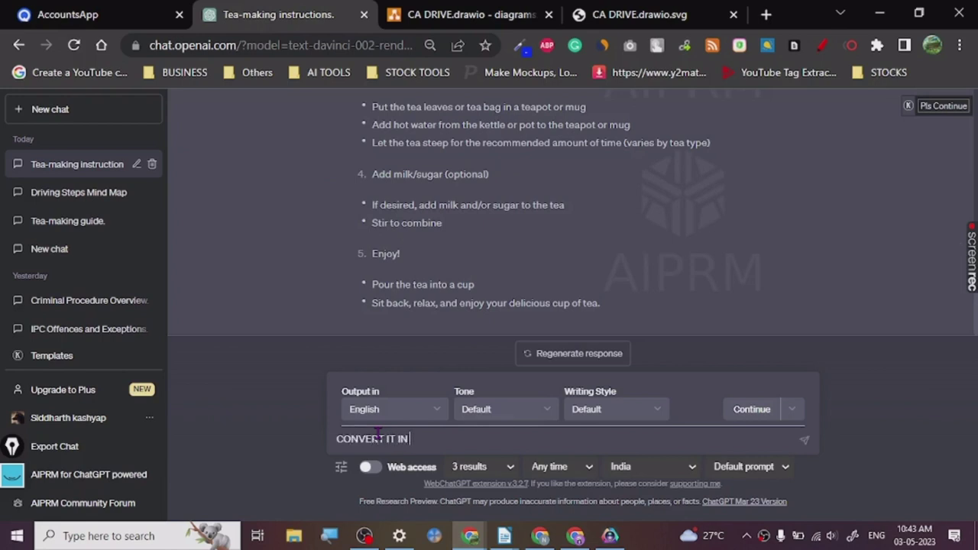
pyautogui.write('A PLANT UML CO')
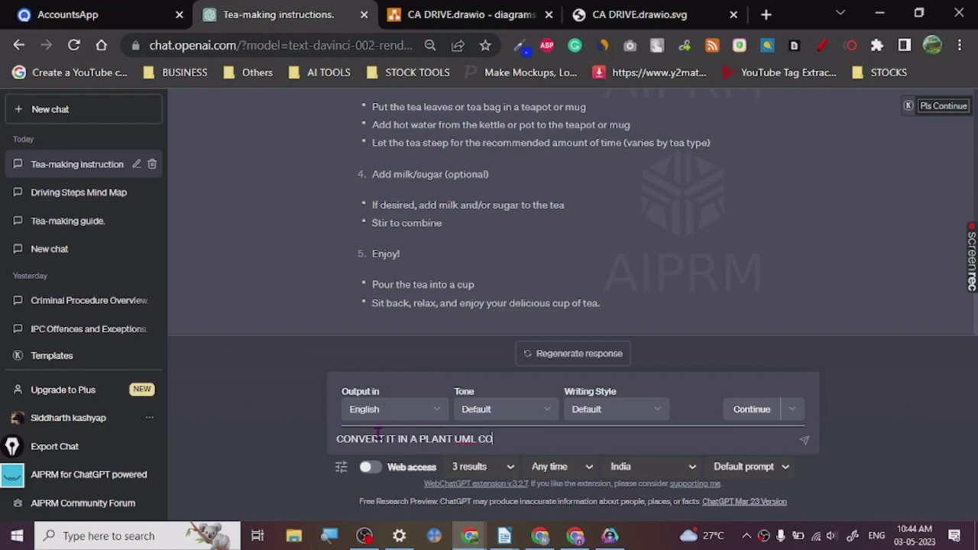
pyautogui.write('DE FORMAT')
pyautogui.press('Return')
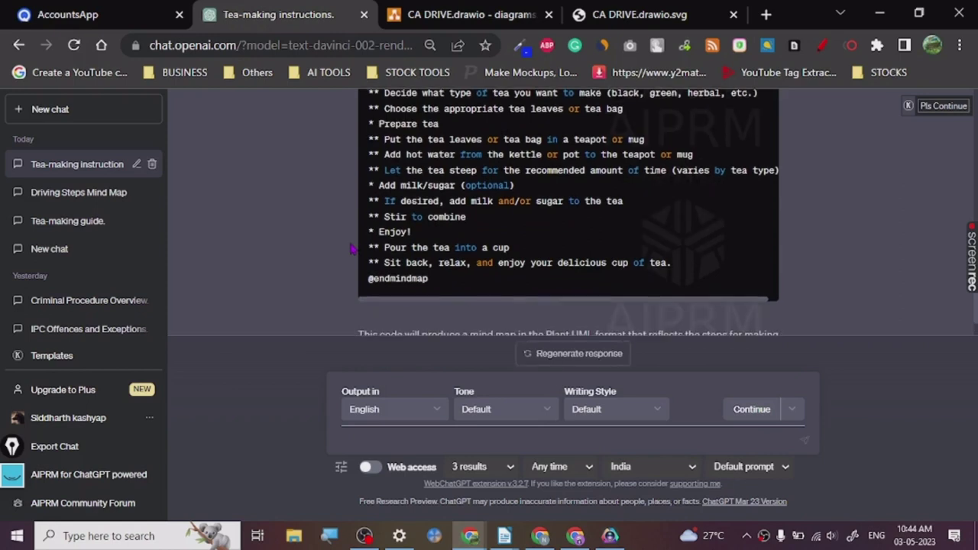
pyautogui.scroll(3, 351, 248)
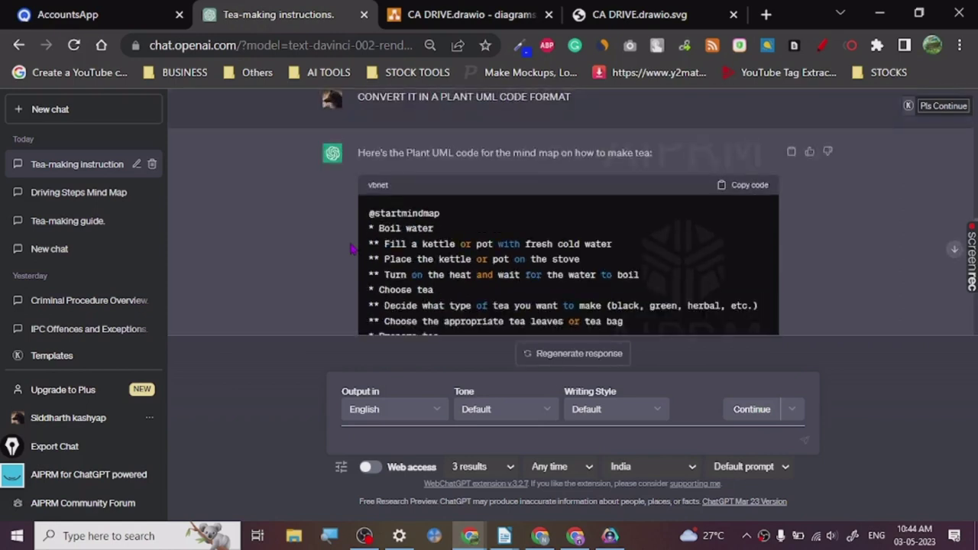
# Step: Copy the tea-making PlantUML code and go to the CA DRIVE.drawio diagram
pyautogui.click(743, 186)
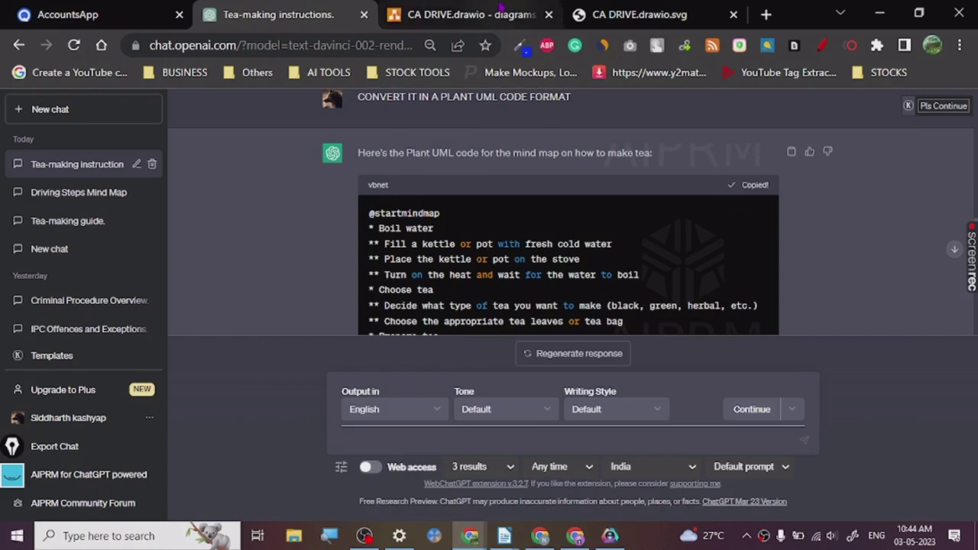
pyautogui.click(501, 9)
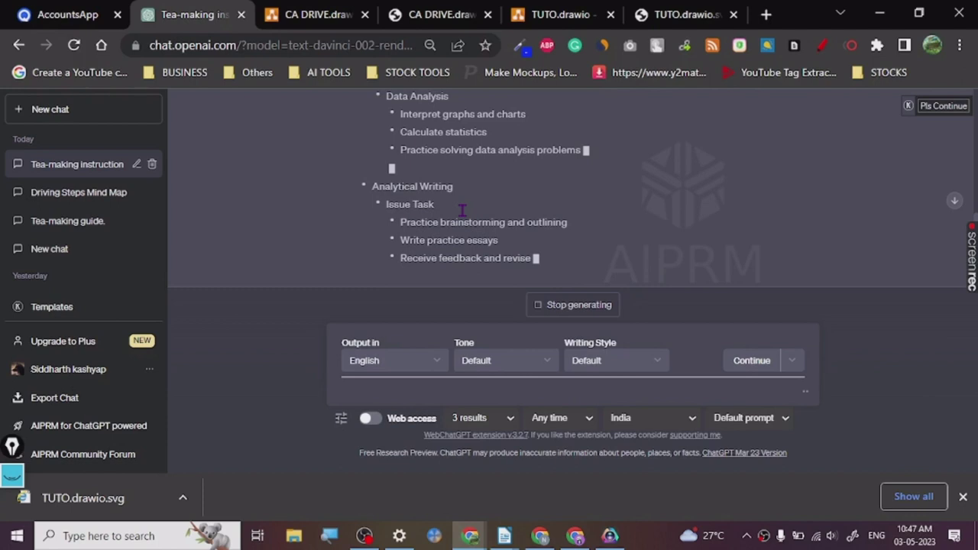
# Step: Send 'CONVERT IT IN TO PLANT UML CODE FORMAT' for the GRE outline and copy the reply's code
pyautogui.click(432, 396)
pyautogui.write('CONVERT IT IN TO')
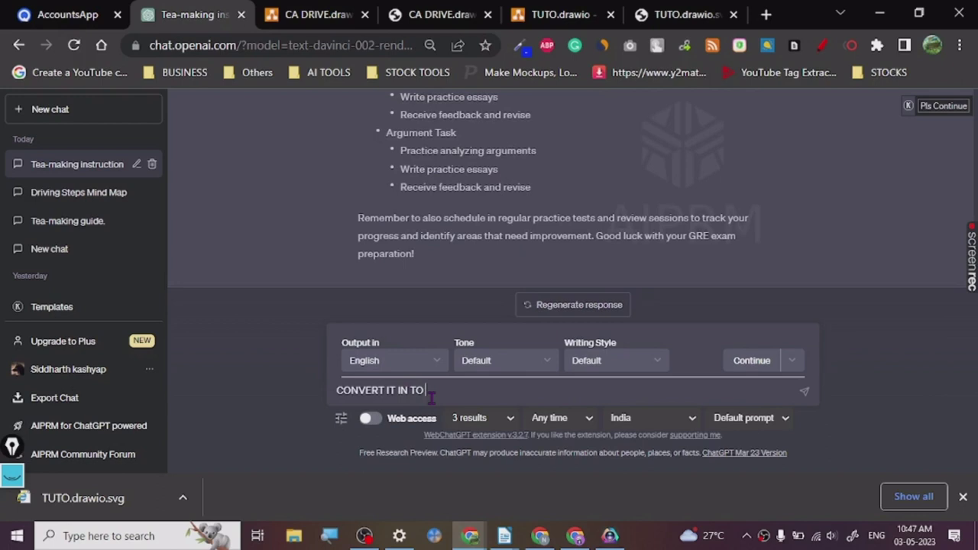
pyautogui.write('PLANT UM')
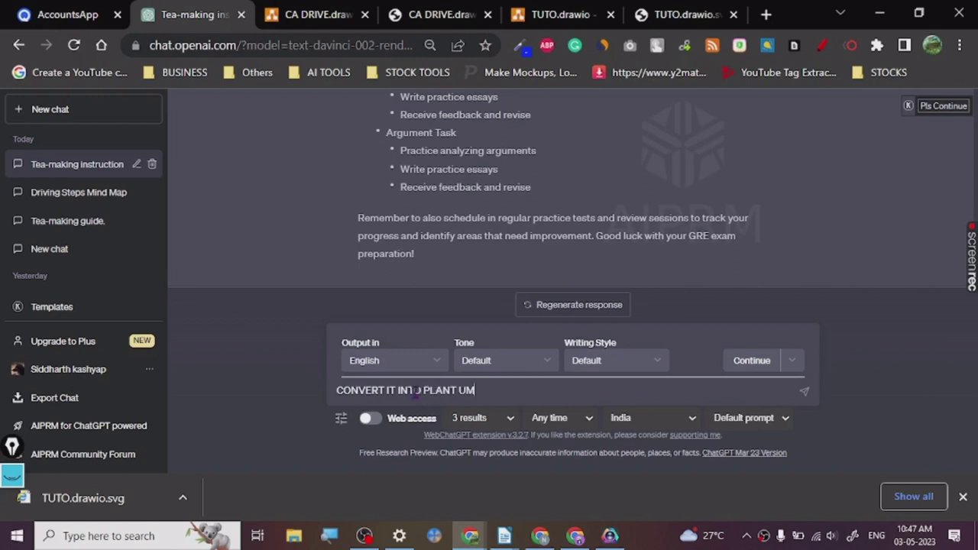
pyautogui.write('L CODE FORMAT')
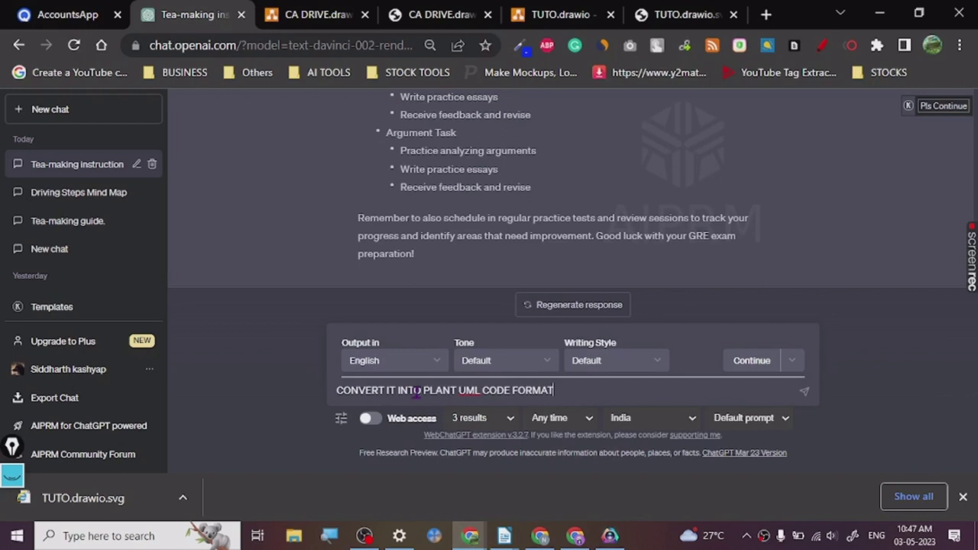
pyautogui.press('Return')
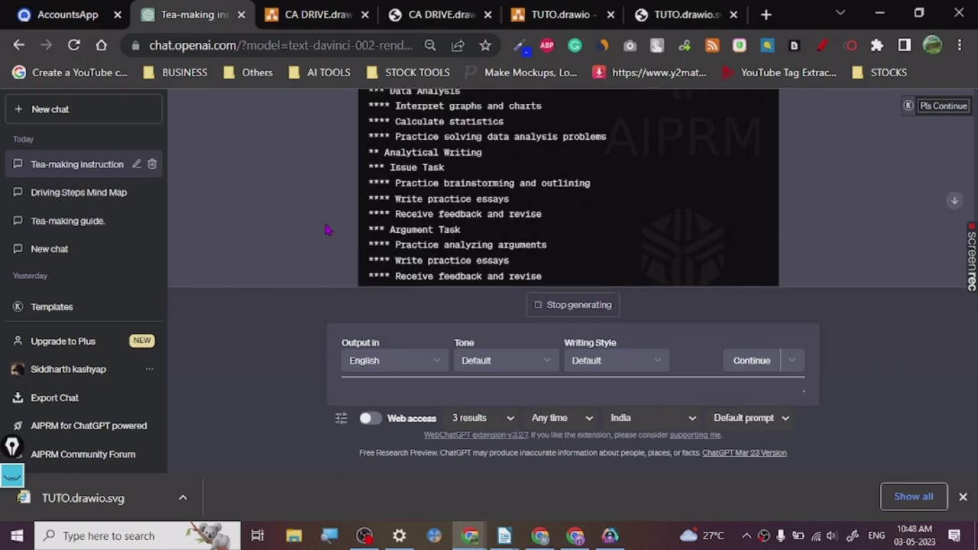
pyautogui.scroll(2, 325, 229)
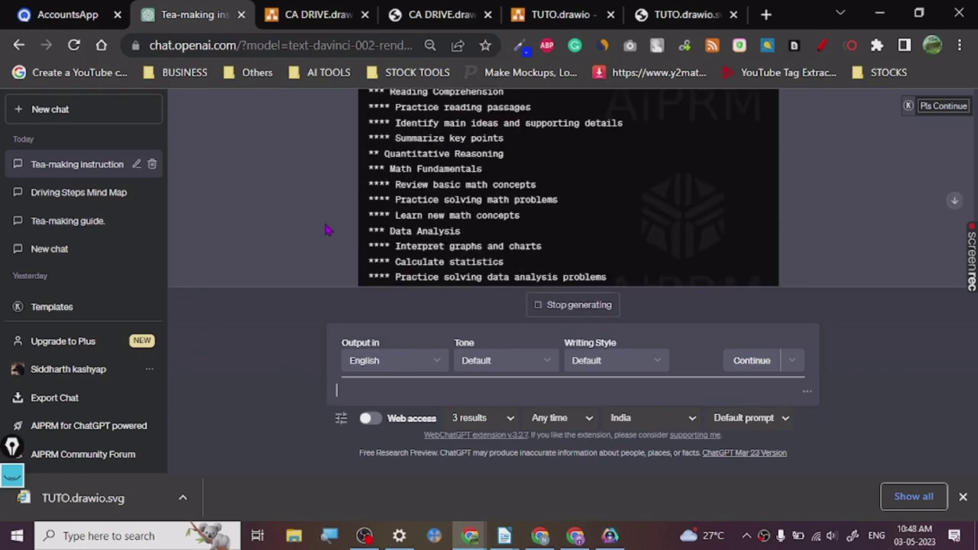
pyautogui.scroll(5, 324, 229)
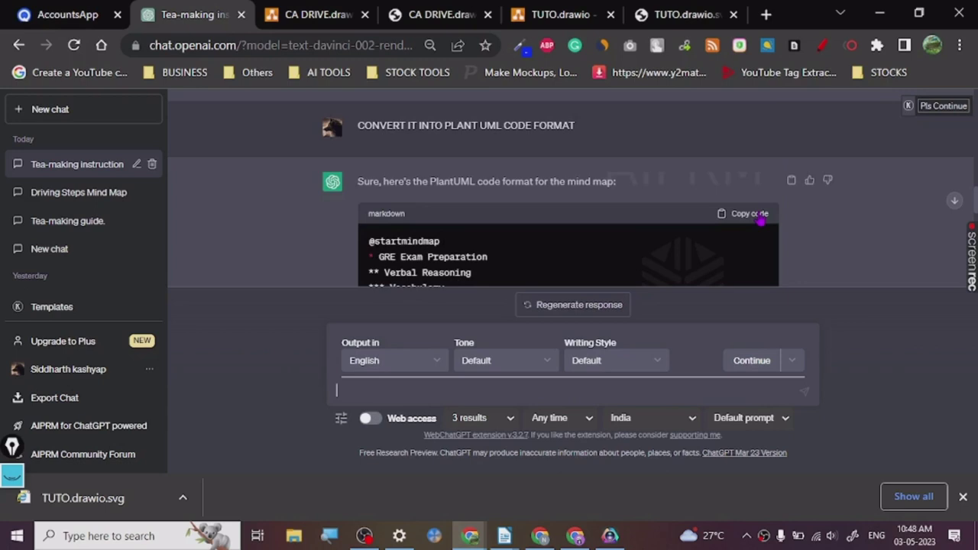
pyautogui.click(756, 214)
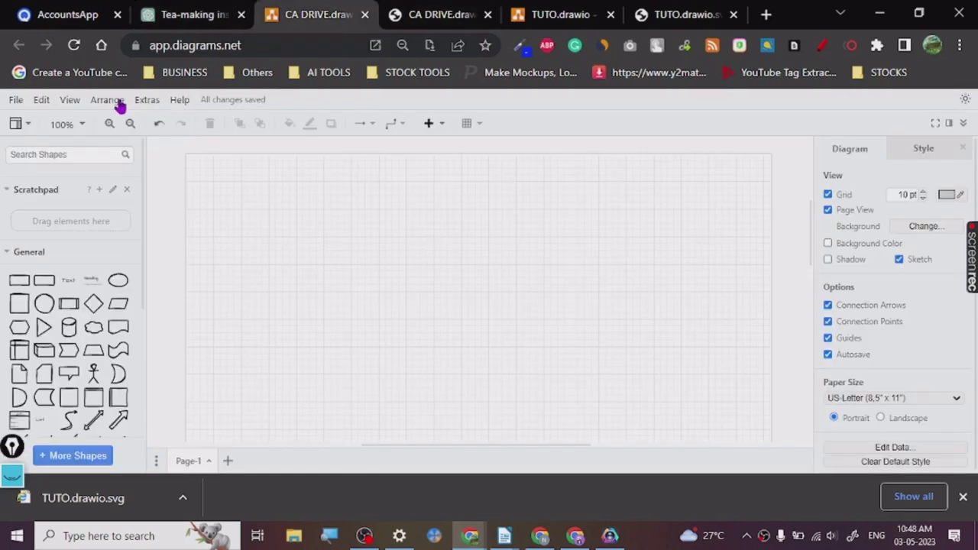
# Step: Insert the GRE PlantUML code through Arrange > Insert > Advanced > PlantUML, replacing the sample code
pyautogui.click(117, 103)
pyautogui.moveTo(196, 346)
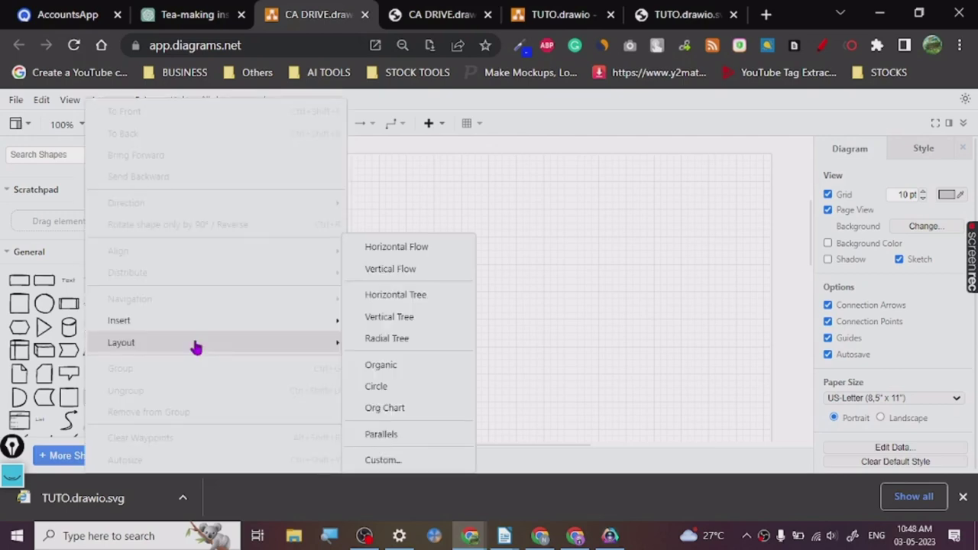
pyautogui.moveTo(191, 321)
pyautogui.moveTo(405, 460)
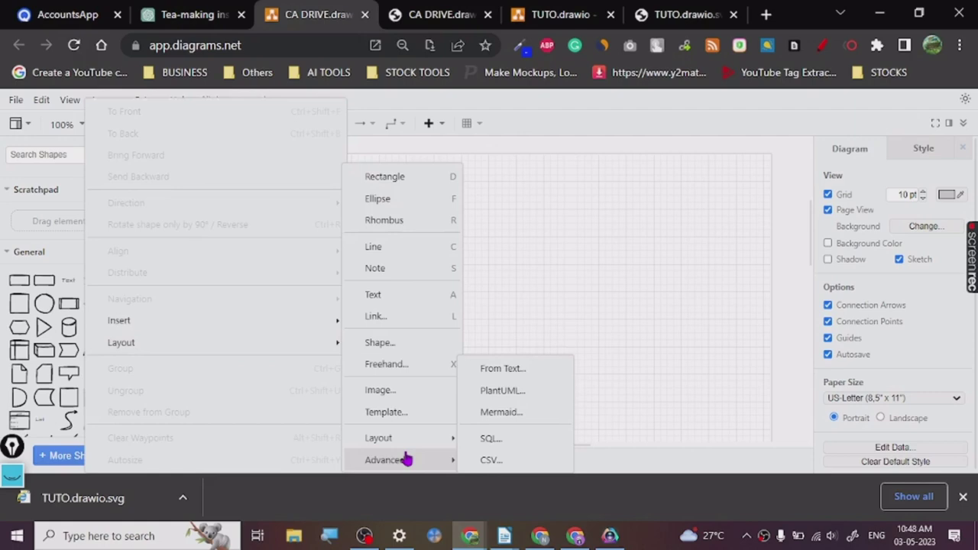
pyautogui.click(502, 391)
pyautogui.hotkey('ctrl', 'a')
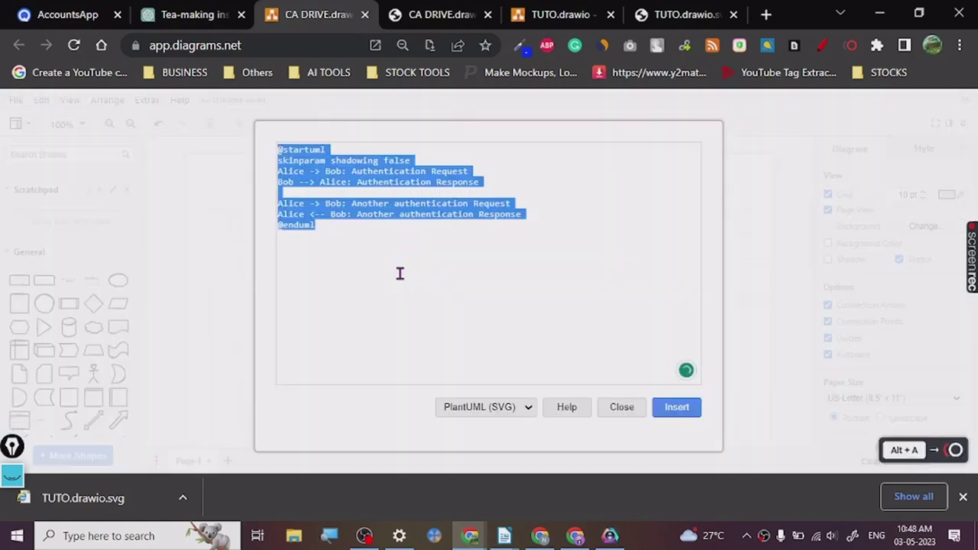
pyautogui.click(669, 408)
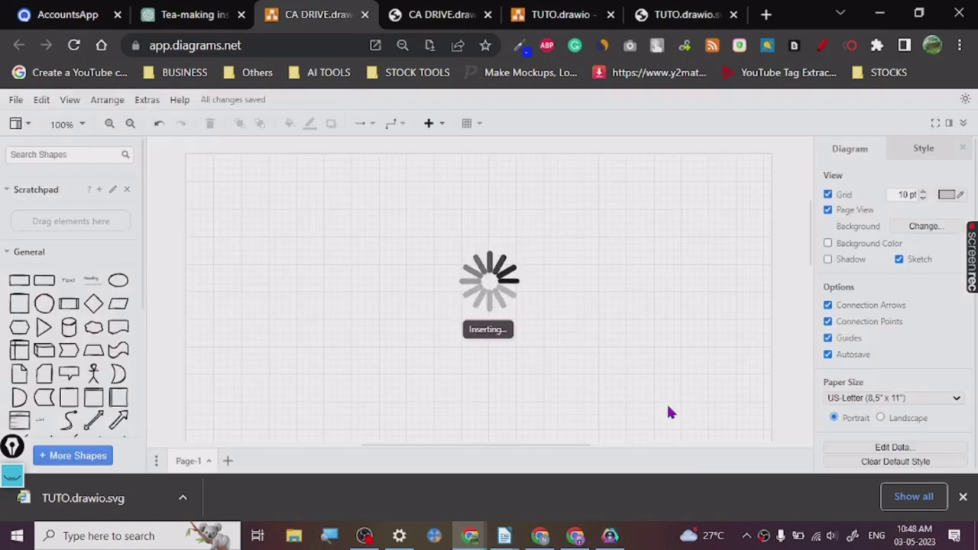
pyautogui.click(16, 100)
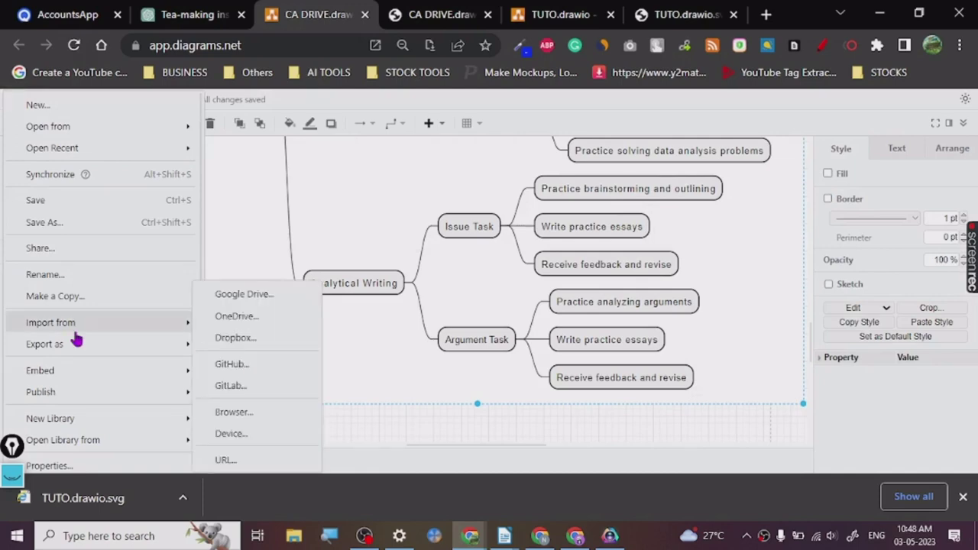
# Step: Download the diagram as CA DRIVE.drawio (1).svg and view it in a browser tab
pyautogui.hotkey('ctrl', 'shift', 's')
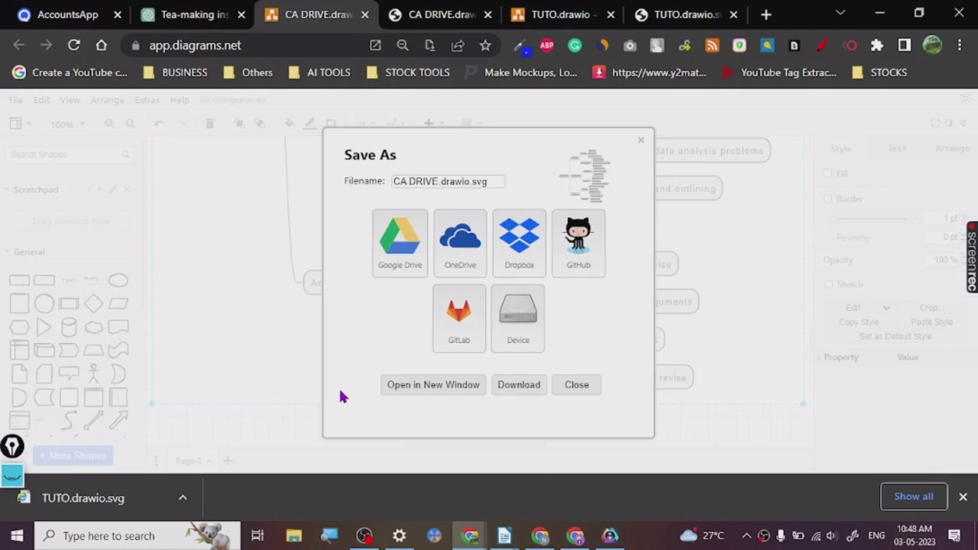
pyautogui.click(519, 385)
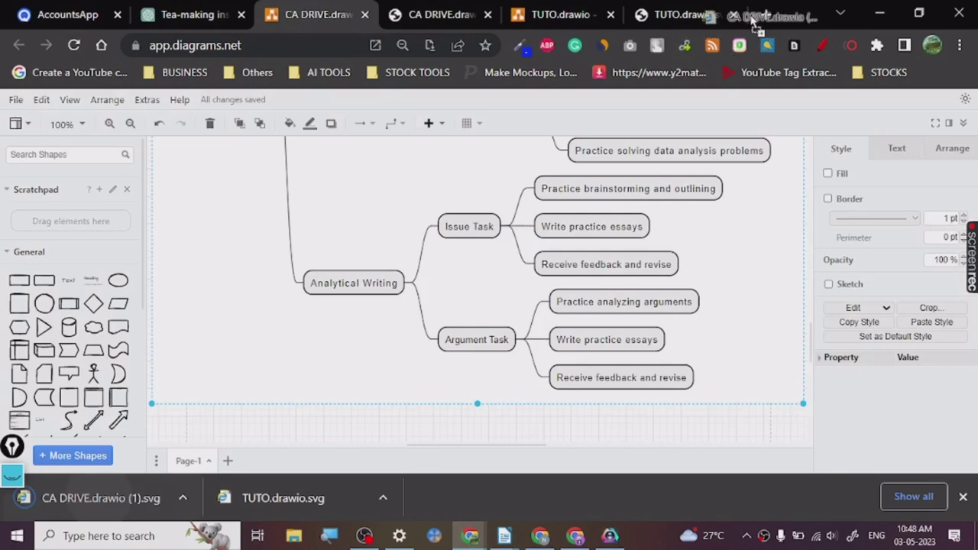
pyautogui.moveTo(752, 23); pyautogui.dragTo(756, 21)
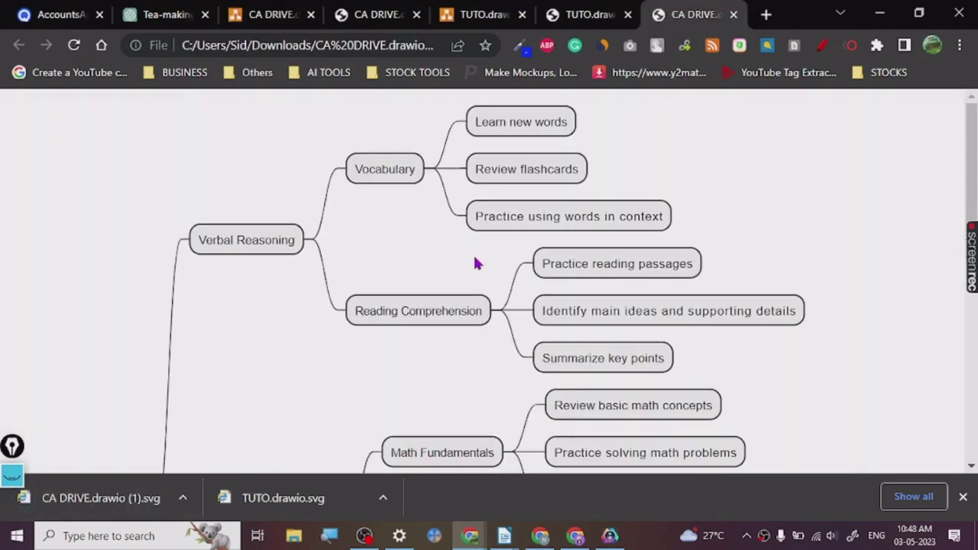
pyautogui.scroll(-10, 476, 264)
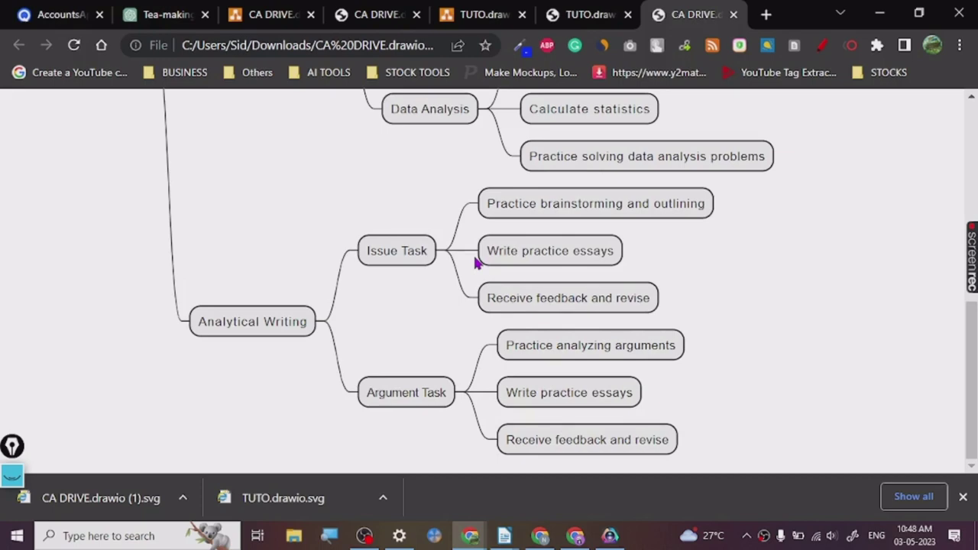
# Step: Look through draw.io's text, size and fill format panels, then return to ChatGPT
pyautogui.hotkey('ctrl', '3')
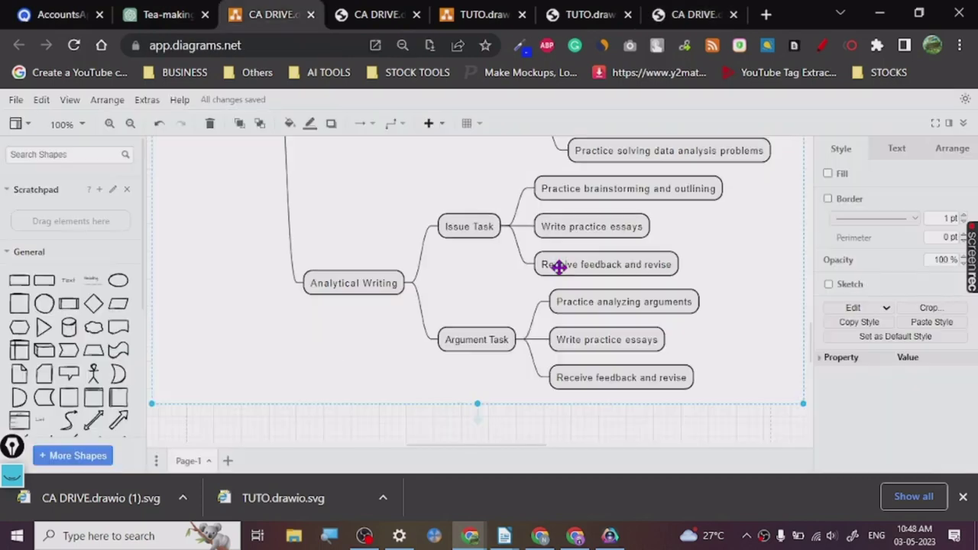
pyautogui.click(886, 150)
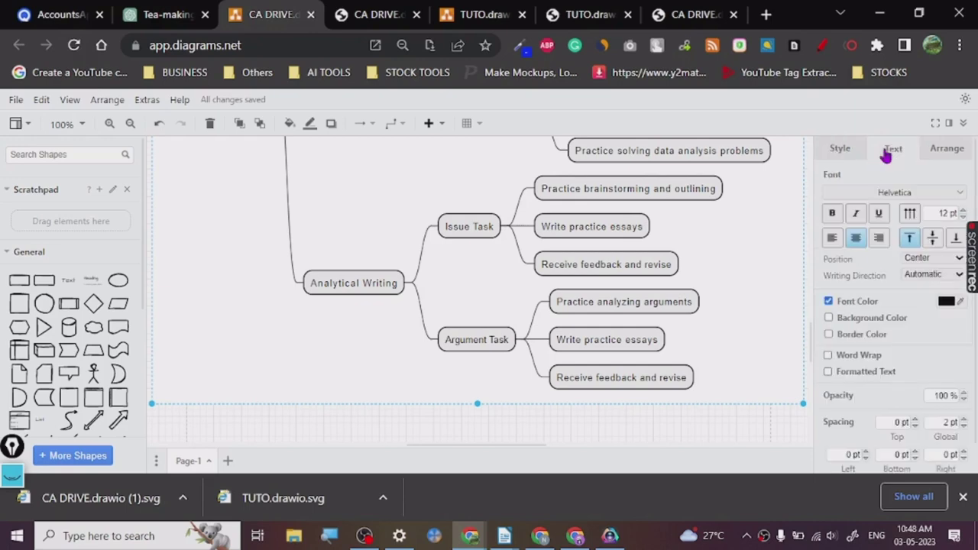
pyautogui.click(947, 153)
pyautogui.click(905, 153)
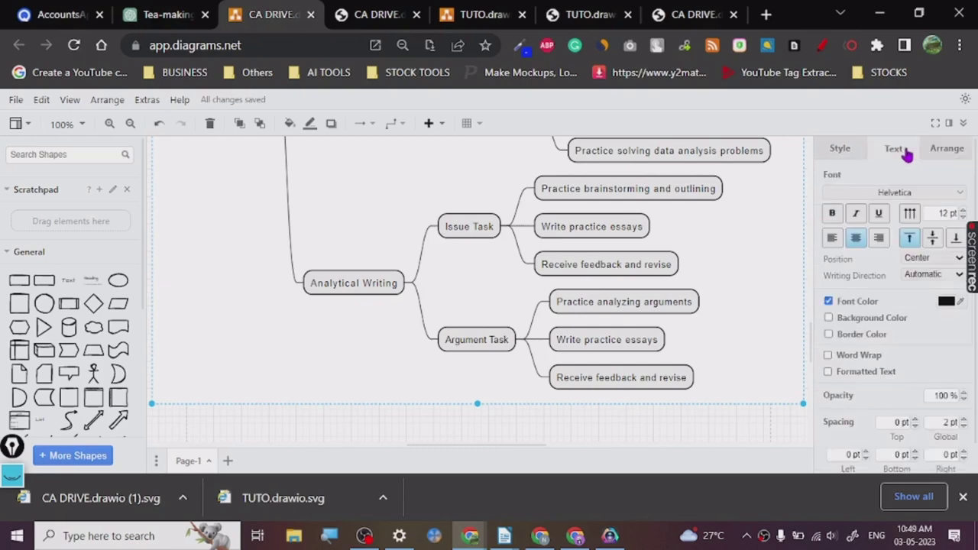
pyautogui.click(839, 151)
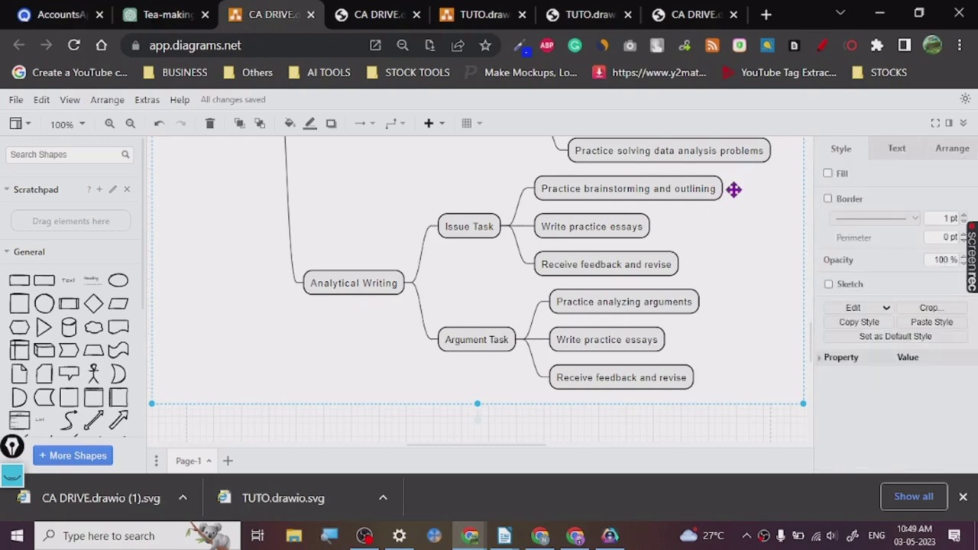
pyautogui.moveTo(733, 190)
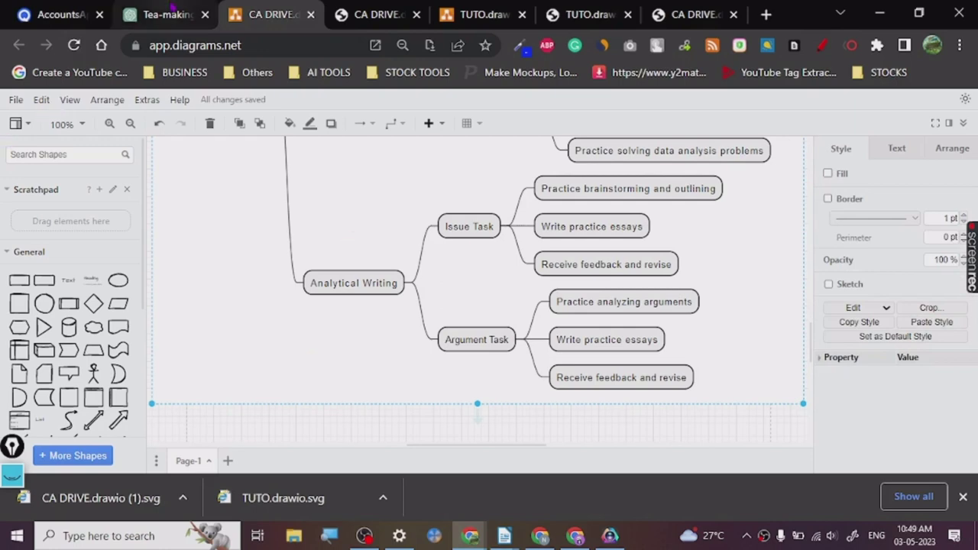
pyautogui.click(172, 10)
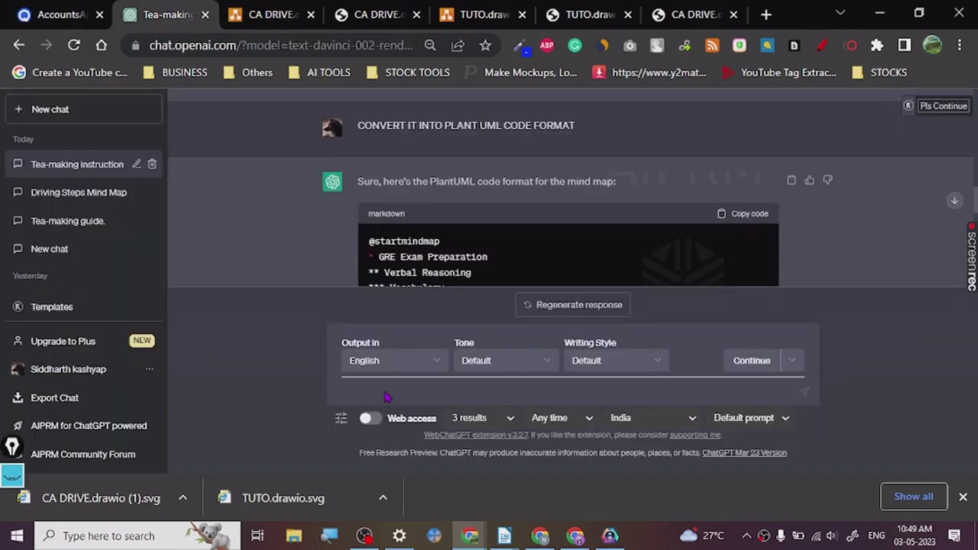
# Step: Type the follow-up 'COVERT IT IN A MERMAID CODE' in the message box without sending it
pyautogui.click(385, 391)
pyautogui.write('covERT IT IN A MERMAID CODE')
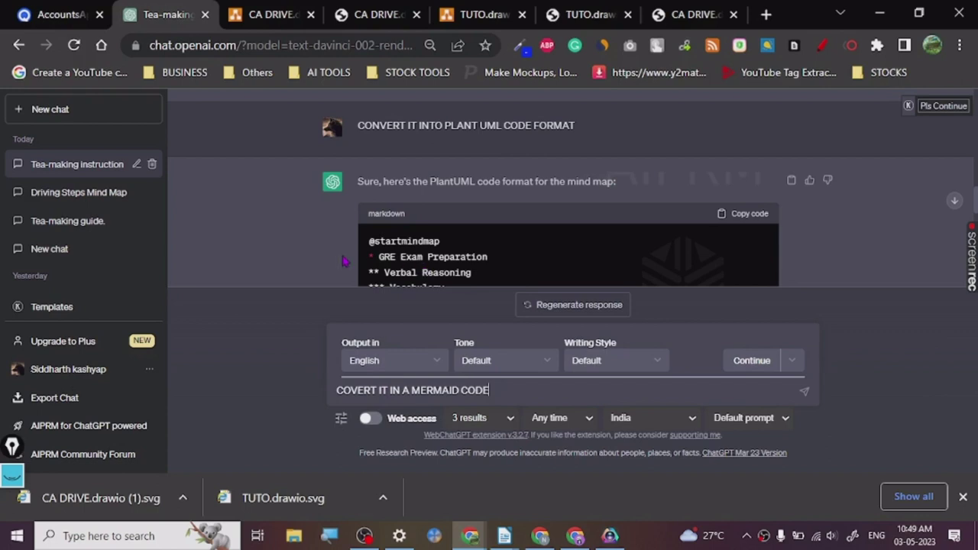
pyautogui.scroll(-10, 343, 260)
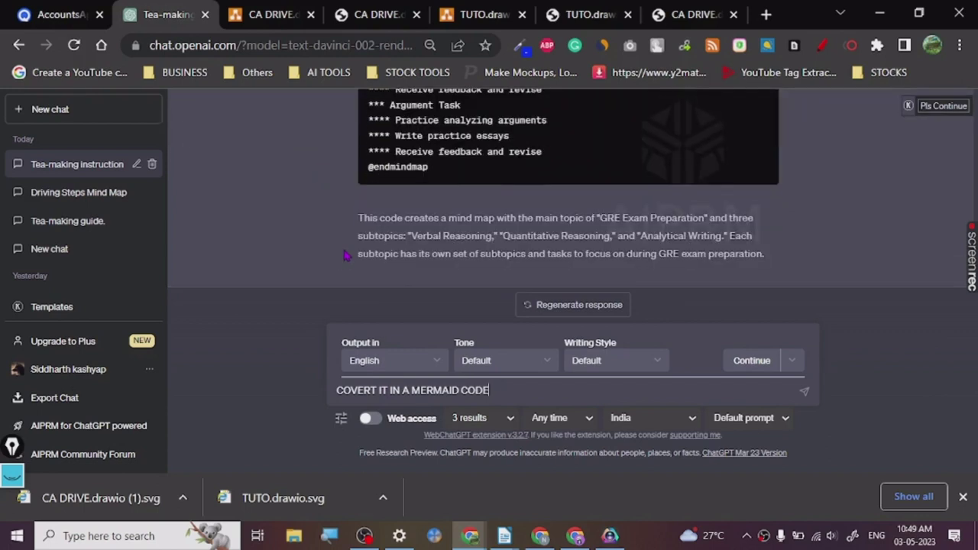